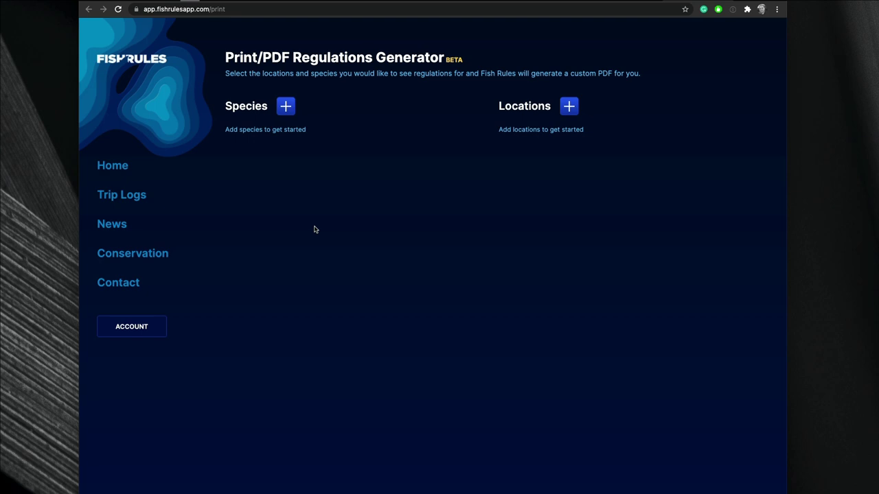
# - Add Greater Amberjack, Black Grouper and Red Snapper to the species list
pyautogui.click(287, 109)
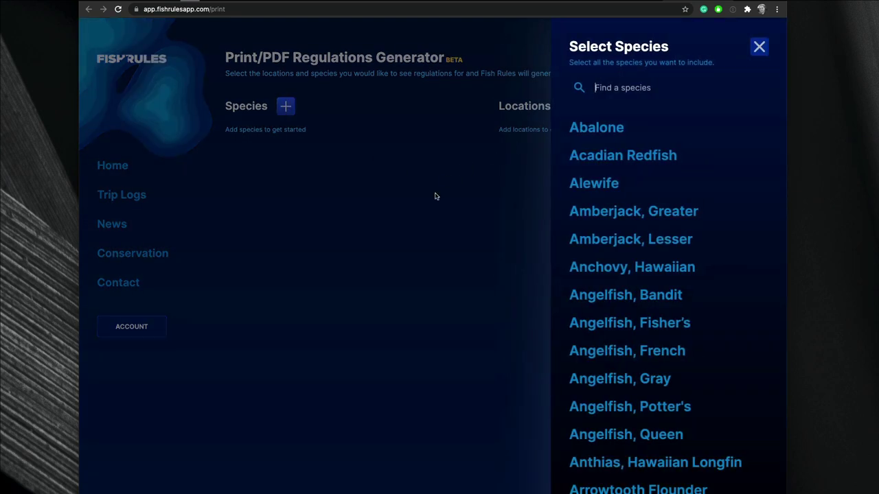
pyautogui.click(609, 213)
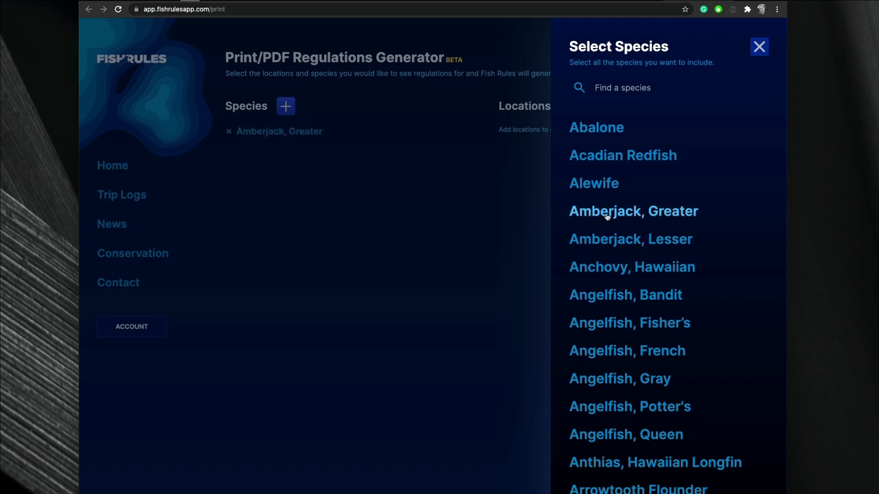
pyautogui.click(611, 87)
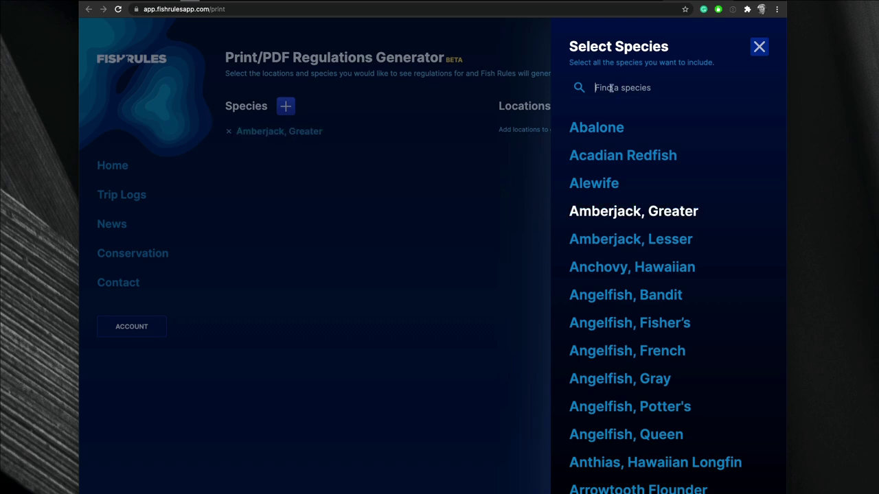
pyautogui.write('black')
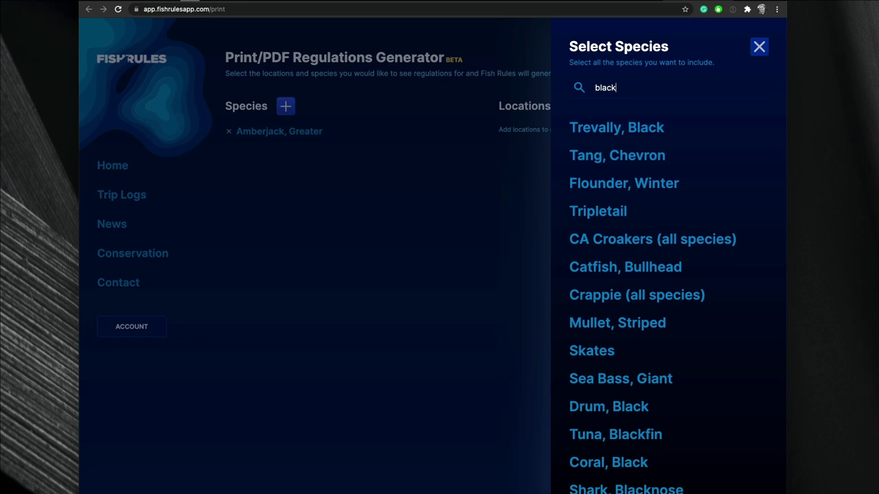
pyautogui.write(' g')
pyautogui.click(624, 127)
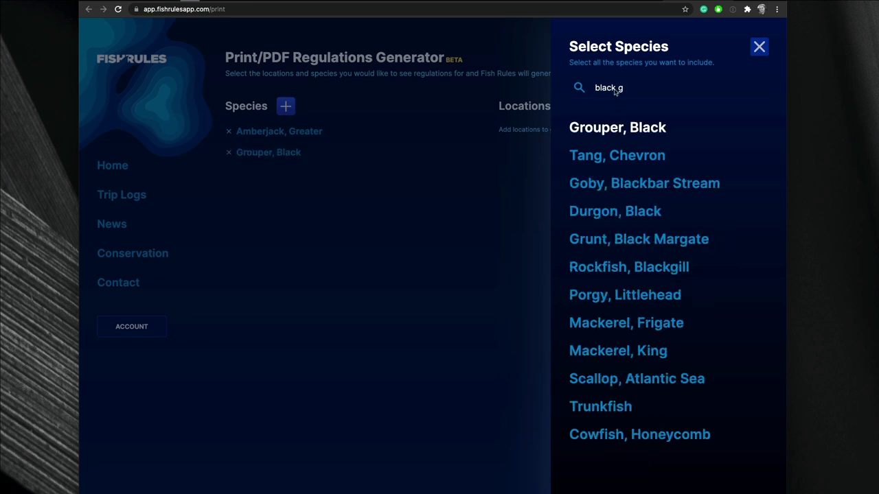
pyautogui.tripleClick(615, 88)
pyautogui.write('red sn')
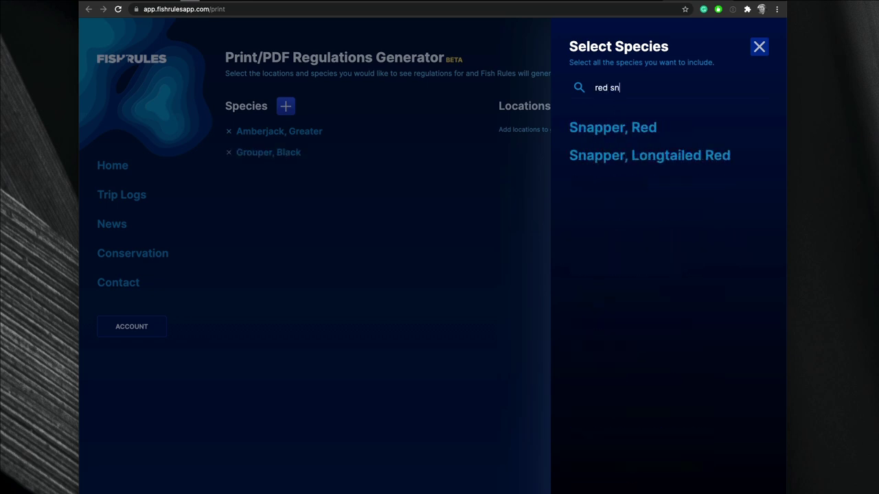
pyautogui.click(660, 128)
# - Add Permit, Gag Grouper and North Atlantic Right Whale, then close the species chooser
pyautogui.tripleClick(610, 88)
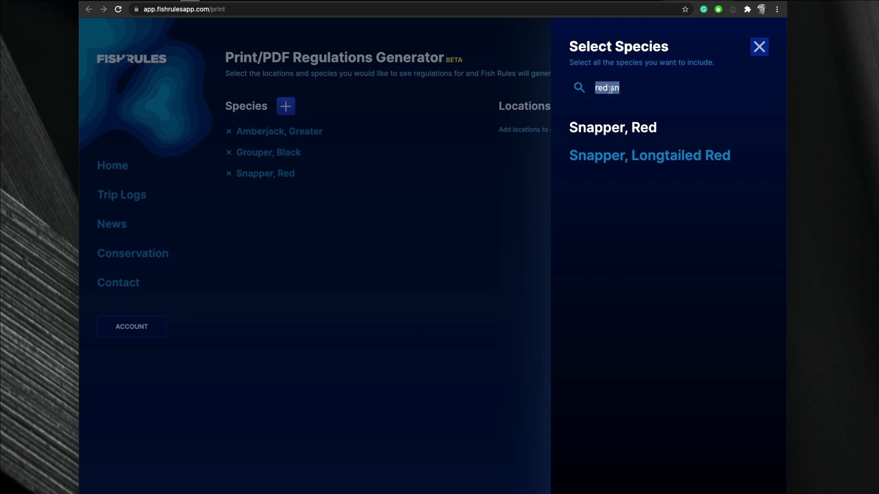
pyautogui.write('Perm')
pyautogui.click(603, 127)
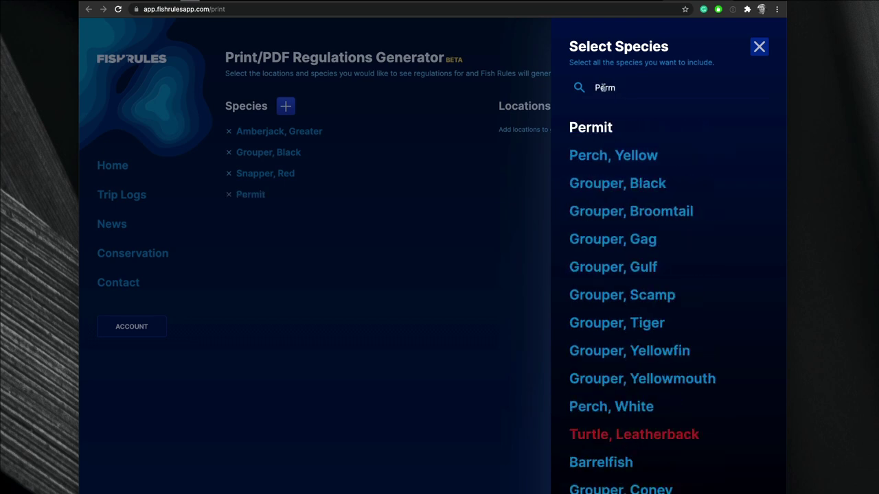
pyautogui.tripleClick(602, 88)
pyautogui.write('Ga')
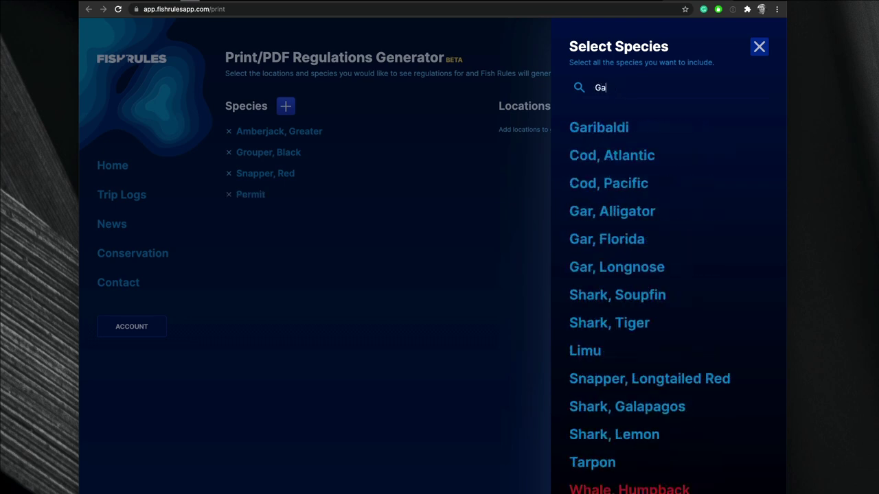
pyautogui.write('g')
pyautogui.click(608, 128)
pyautogui.tripleClick(605, 89)
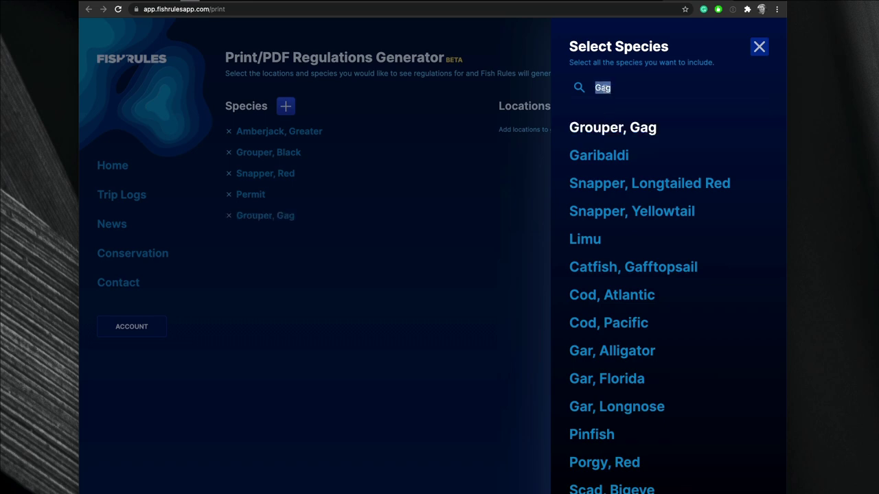
pyautogui.write('whale')
pyautogui.click(617, 151)
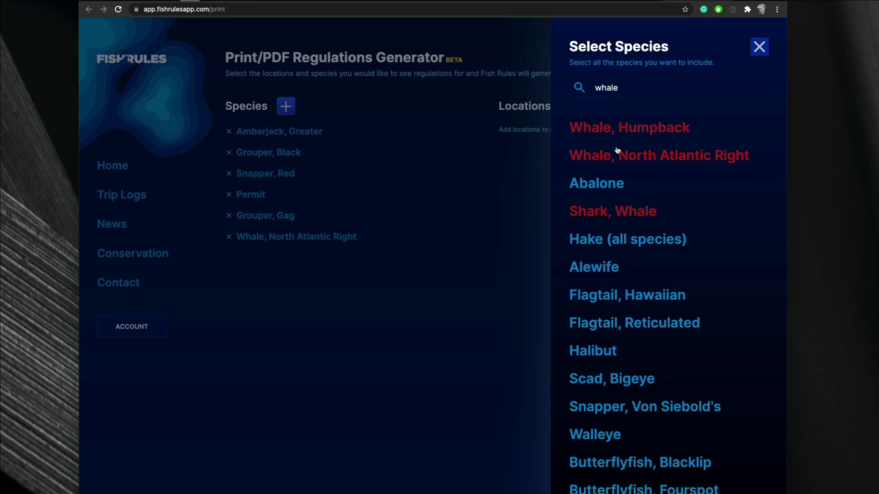
pyautogui.click(759, 47)
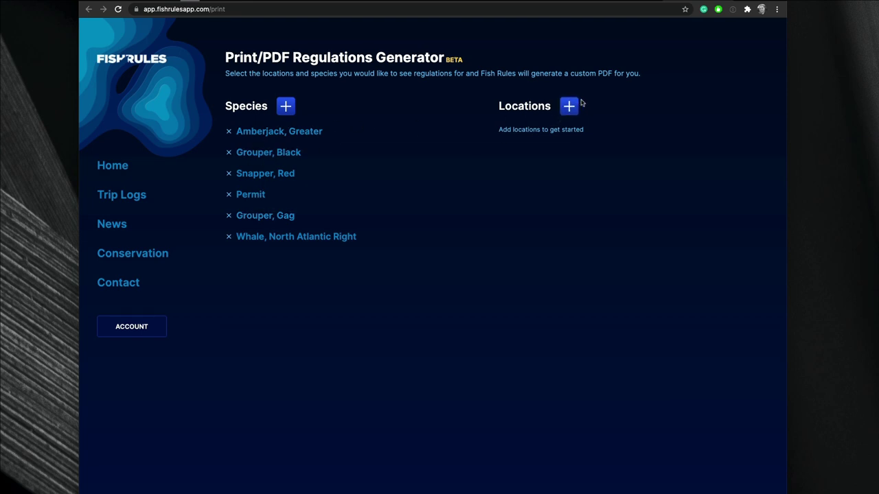
# - Add two map-picked locations off Florida's Atlantic coast
pyautogui.click(570, 106)
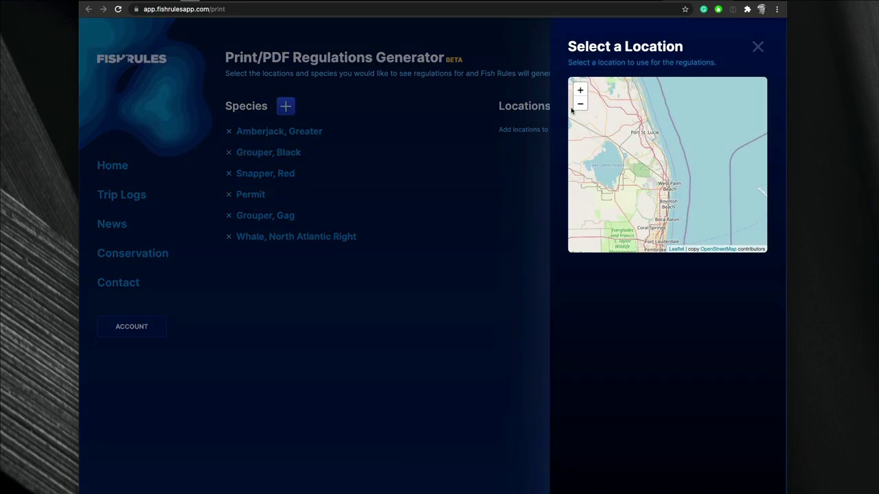
pyautogui.click(671, 172)
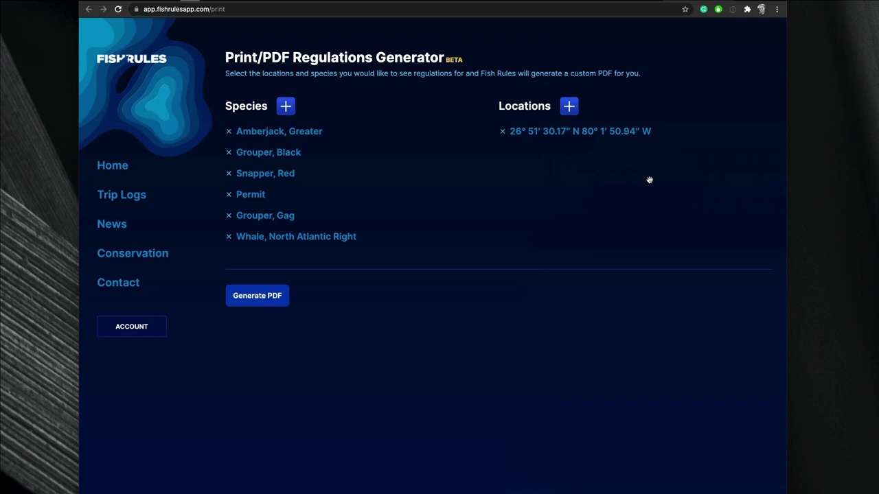
pyautogui.click(570, 107)
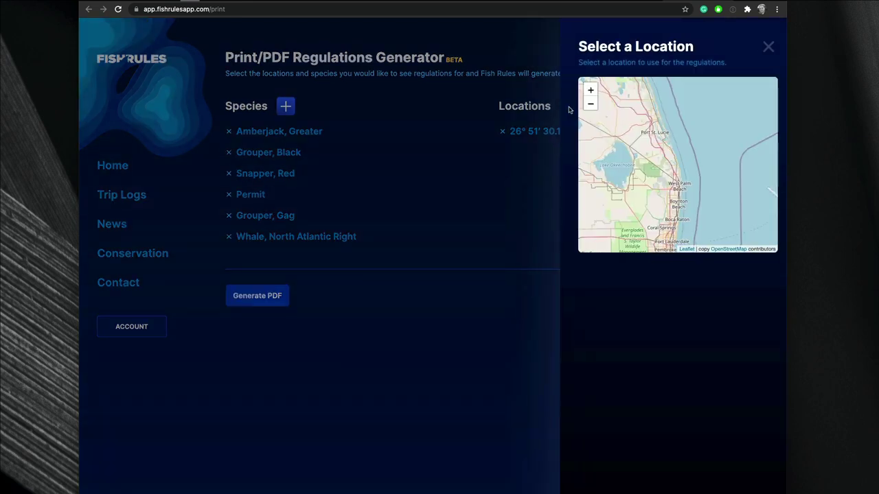
pyautogui.click(695, 160)
# - Add a Gulf-side location and a Gulf offshore location, then generate the regulations PDF
pyautogui.click(569, 106)
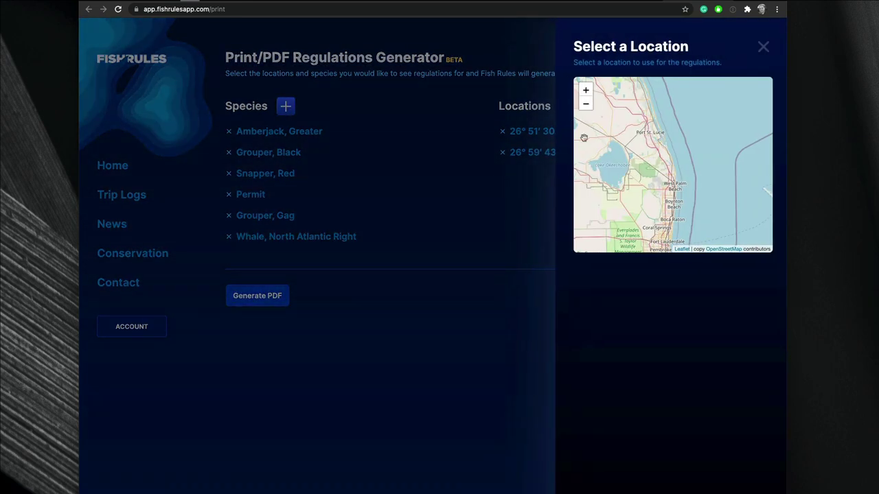
pyautogui.click(624, 181)
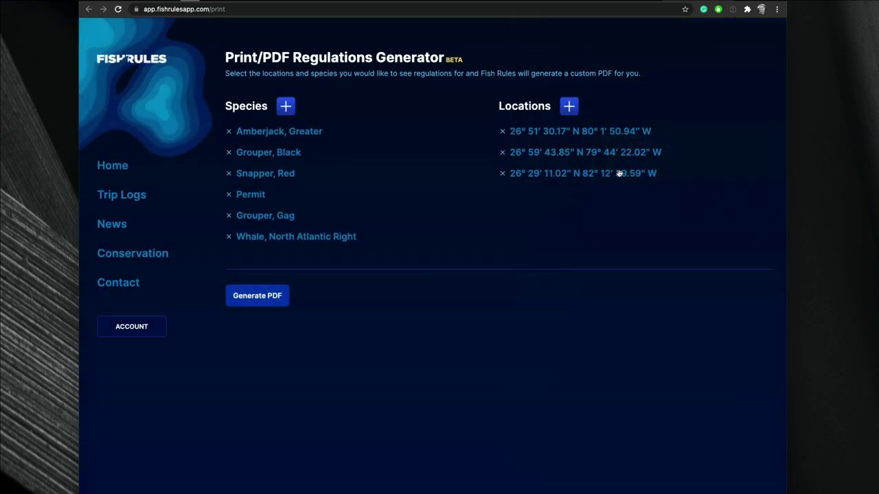
pyautogui.click(569, 108)
pyautogui.moveTo(607, 143); pyautogui.dragTo(729, 112)
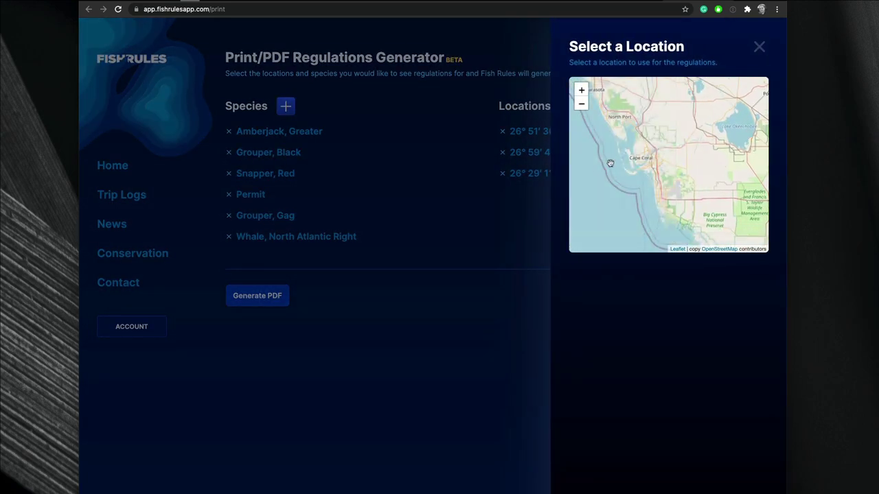
pyautogui.click(585, 177)
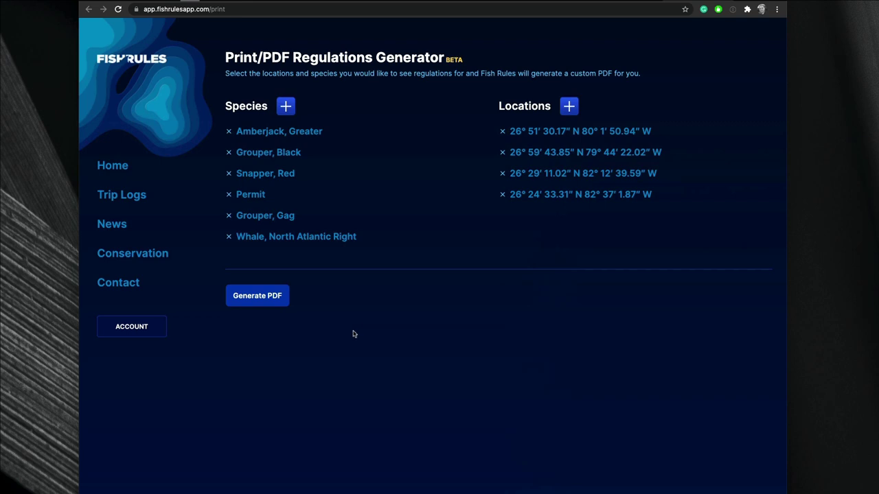
pyautogui.click(284, 302)
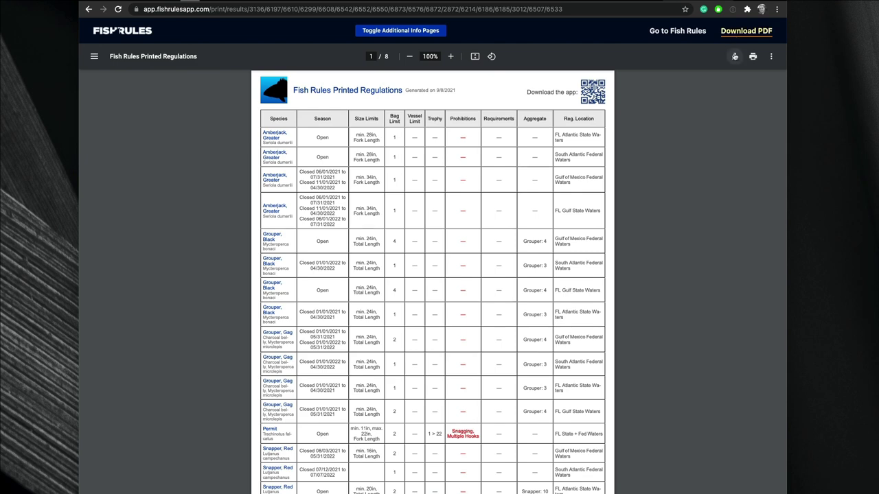
pyautogui.scroll(-2, 321, 204)
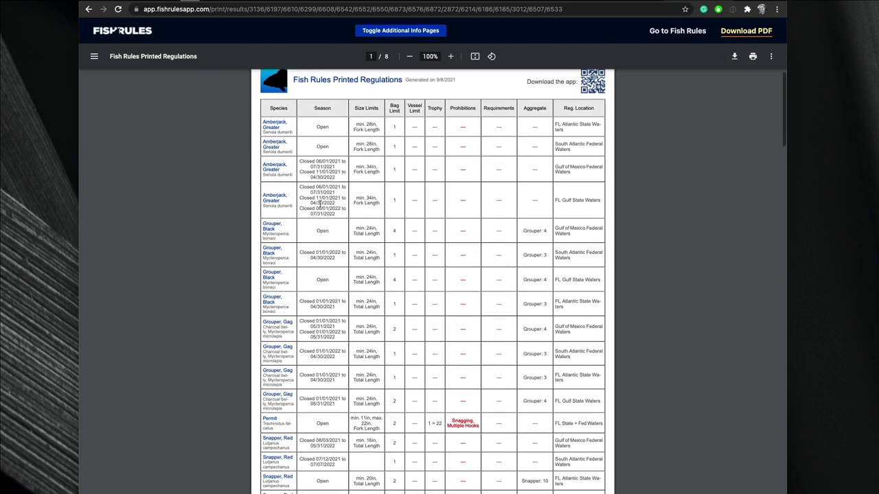
pyautogui.scroll(-3, 320, 204)
pyautogui.scroll(-2, 320, 203)
pyautogui.scroll(3, 320, 204)
pyautogui.scroll(1, 320, 203)
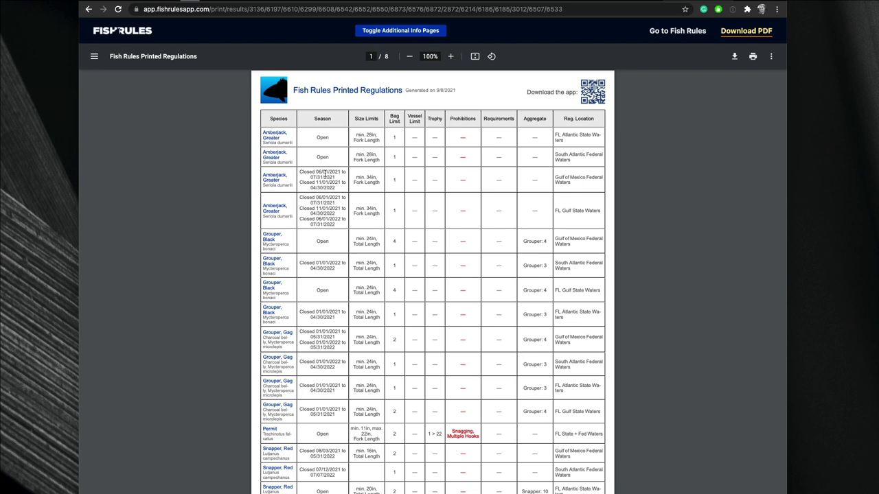
pyautogui.moveTo(569, 136); pyautogui.dragTo(551, 136)
pyautogui.click(565, 142)
pyautogui.moveTo(572, 183); pyautogui.dragTo(552, 177)
pyautogui.click(574, 182)
pyautogui.moveTo(570, 209); pyautogui.dragTo(536, 205)
pyautogui.click(536, 204)
# - Scroll the PDF to review the North Atlantic Right Whale regulations table
pyautogui.scroll(-1, 295, 332)
pyautogui.scroll(-2, 295, 332)
pyautogui.scroll(-1, 296, 332)
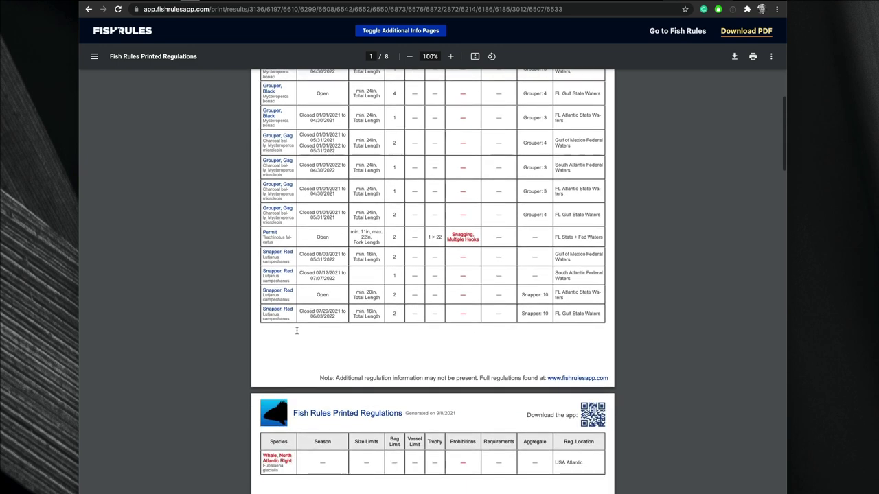
pyautogui.scroll(-2, 296, 331)
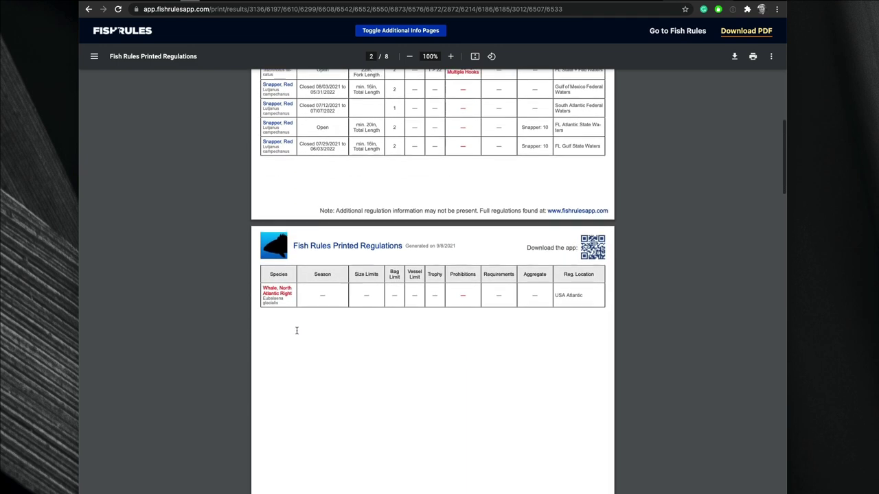
pyautogui.scroll(-3, 297, 331)
pyautogui.scroll(-5, 297, 331)
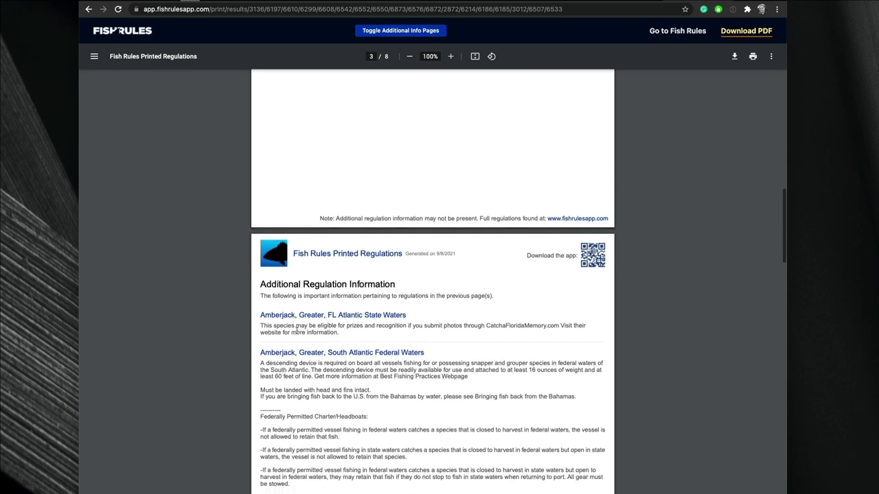
pyautogui.scroll(6, 296, 331)
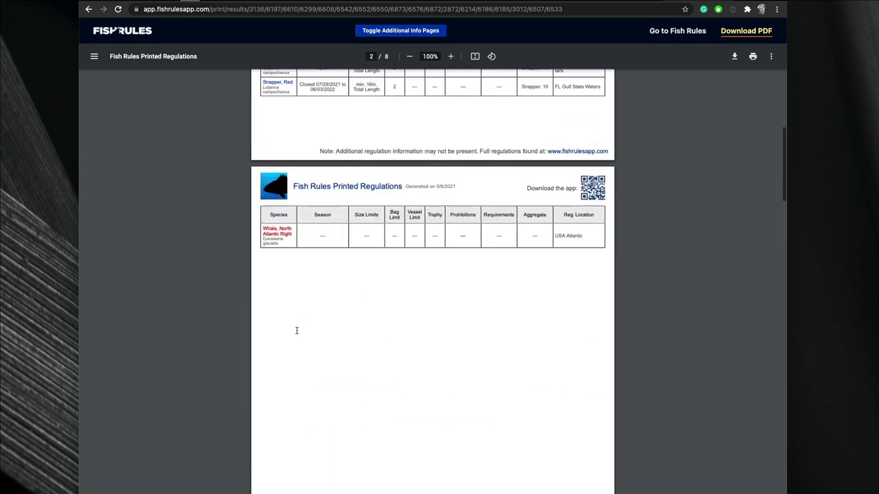
pyautogui.scroll(3, 296, 331)
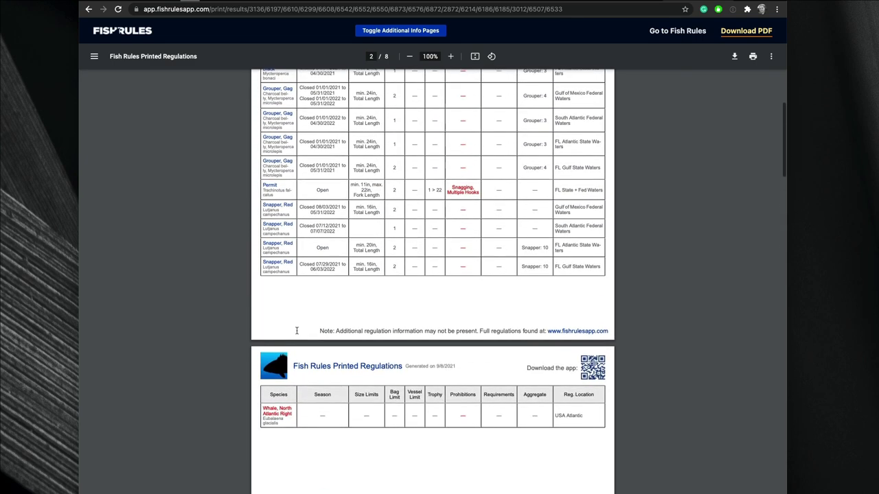
# - Scroll through the Additional Regulation Information pages for Amberjack through Gag Grouper
pyautogui.scroll(-3, 296, 331)
pyautogui.scroll(-1, 296, 331)
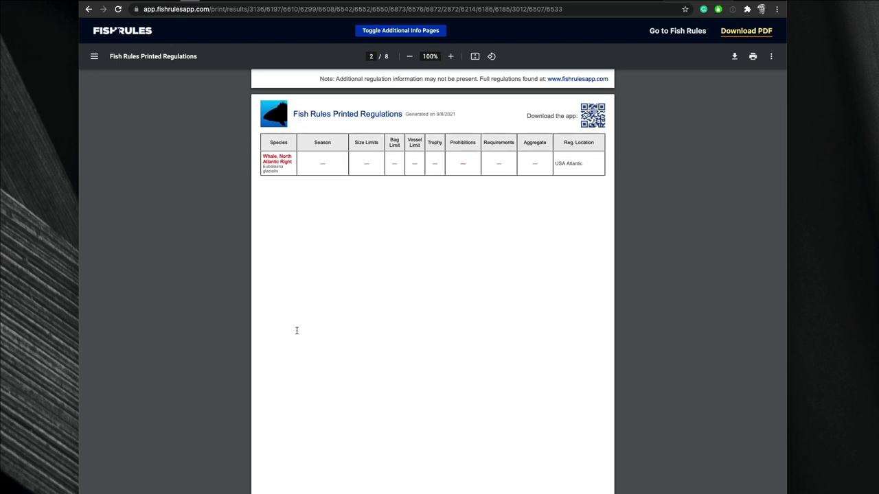
pyautogui.scroll(-1, 297, 331)
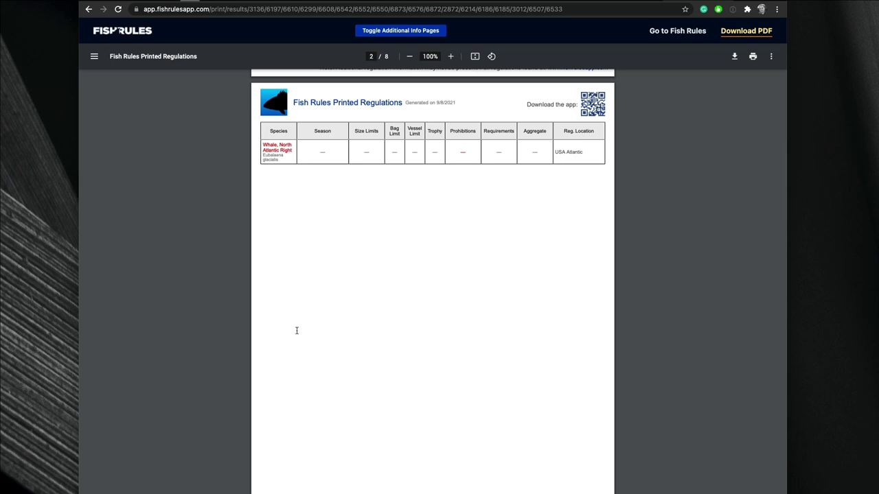
pyautogui.scroll(-2, 296, 331)
pyautogui.scroll(-2, 297, 331)
pyautogui.scroll(-3, 297, 331)
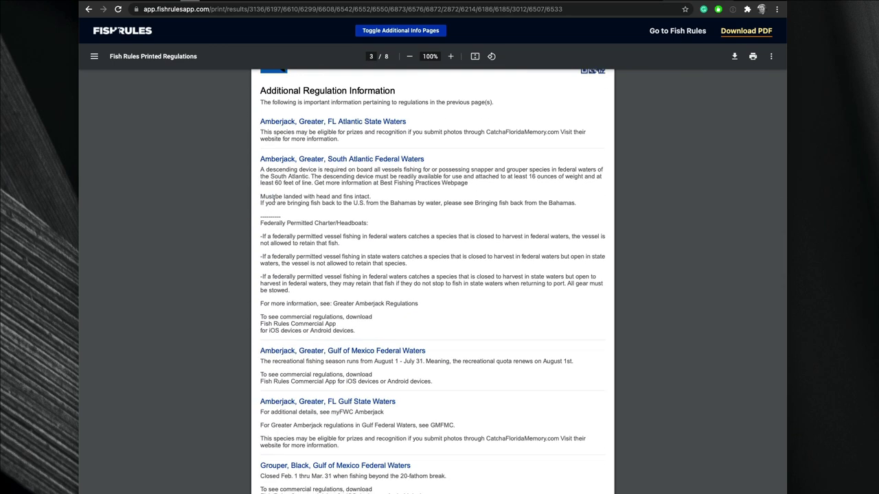
pyautogui.scroll(1, 285, 127)
pyautogui.scroll(-2, 302, 178)
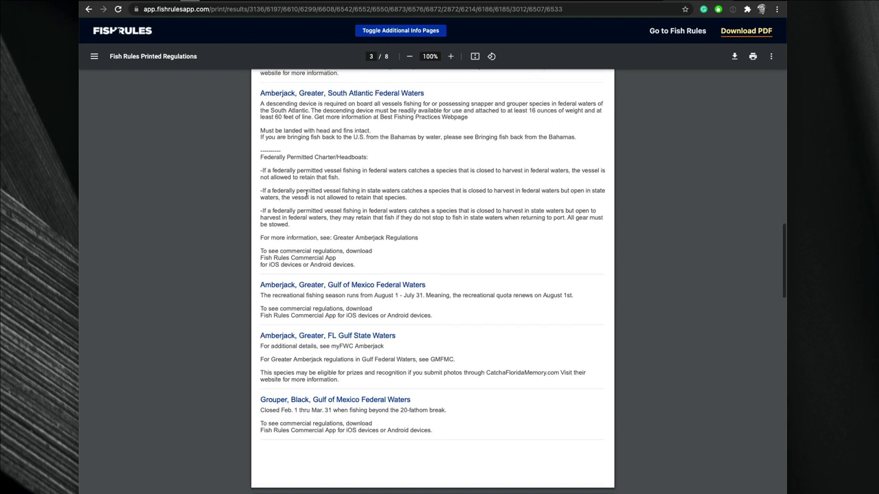
pyautogui.scroll(-2, 306, 194)
pyautogui.scroll(-2, 306, 193)
pyautogui.scroll(-2, 306, 194)
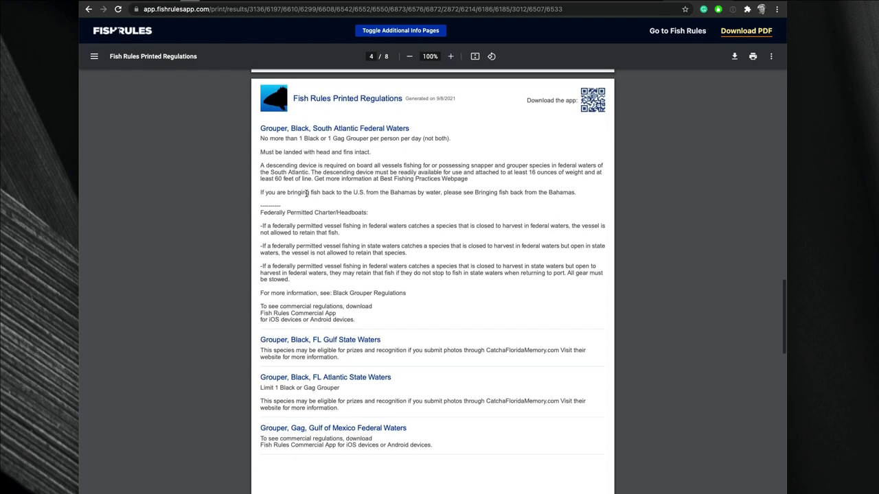
pyautogui.scroll(-1, 307, 194)
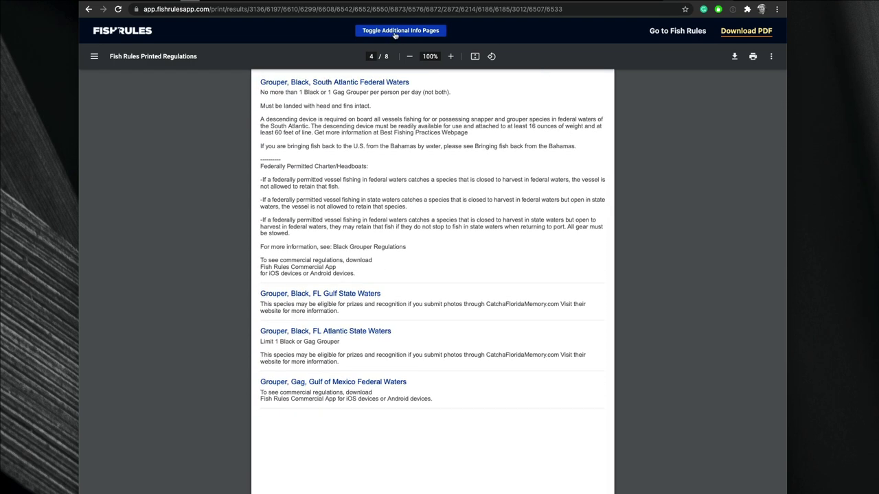
# - Hide the additional regulation info pages and check the shortened PDF
pyautogui.click(394, 32)
pyautogui.scroll(-10, 362, 212)
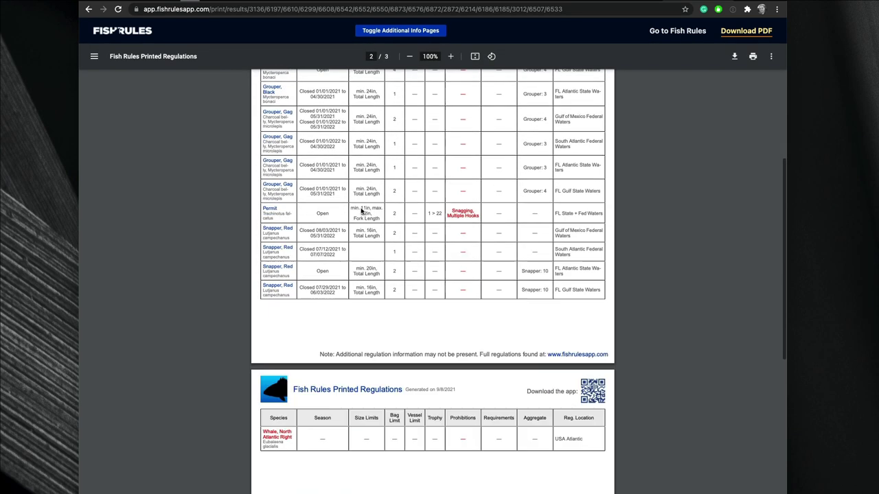
pyautogui.scroll(-3, 362, 209)
pyautogui.scroll(4, 362, 206)
pyautogui.scroll(2, 362, 206)
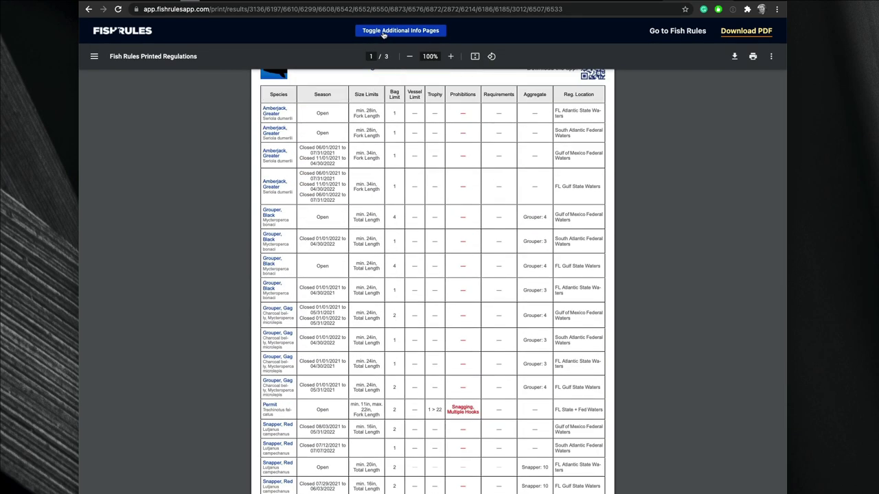
# - Restore the additional info pages, review the PDF, and return to the generator page
pyautogui.click(383, 33)
pyautogui.scroll(-1, 379, 192)
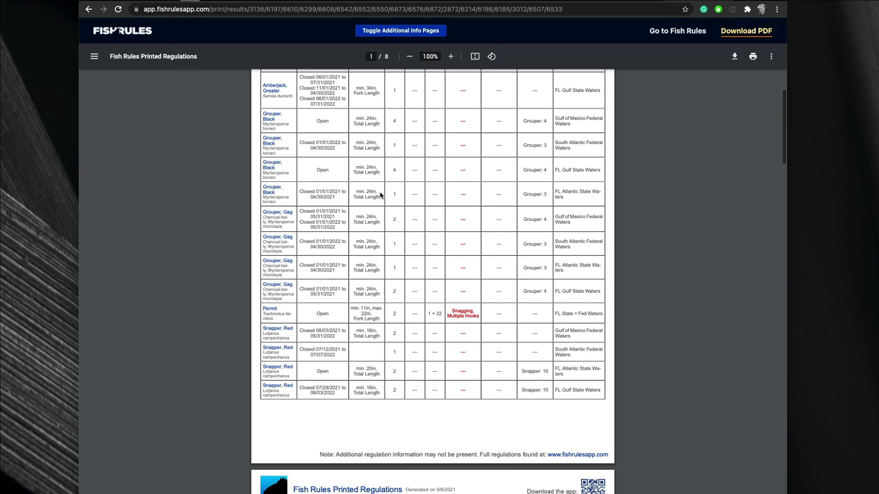
pyautogui.scroll(-3, 381, 194)
pyautogui.scroll(-4, 380, 196)
pyautogui.scroll(-2, 380, 195)
pyautogui.scroll(-3, 380, 195)
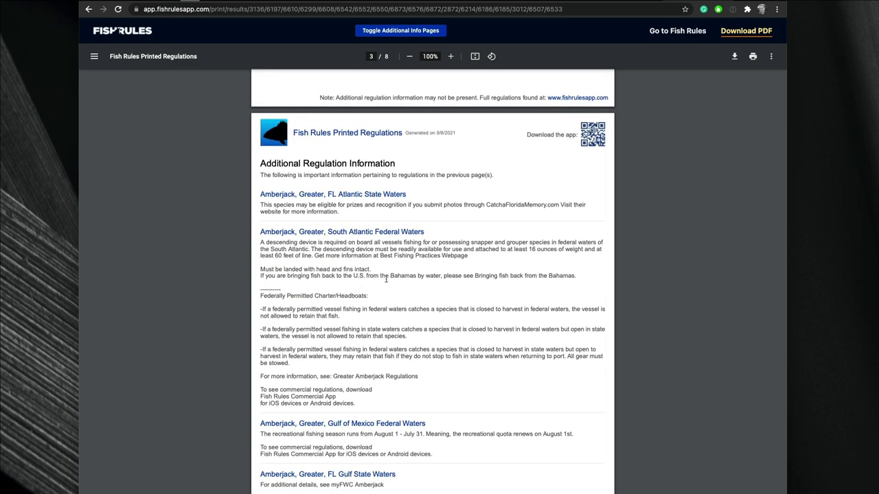
pyautogui.scroll(-4, 386, 279)
pyautogui.scroll(-5, 386, 279)
pyautogui.hotkey('alt', 'Left')
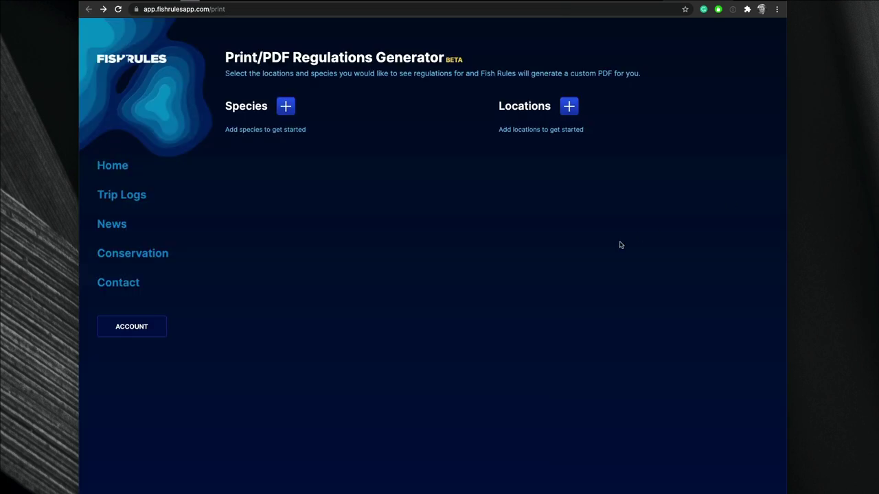